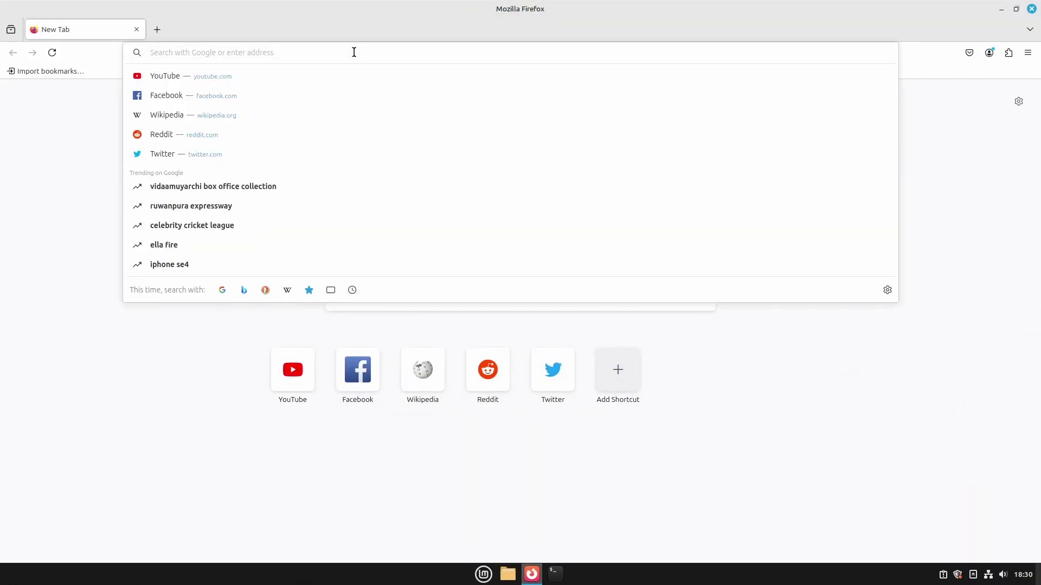
pyautogui.write('https://www.netacad.com/resources/lab-downloads')
# Step: Load netacad.com/resources/lab-downloads in Firefox to show the Resource Hub
pyautogui.press('Return')
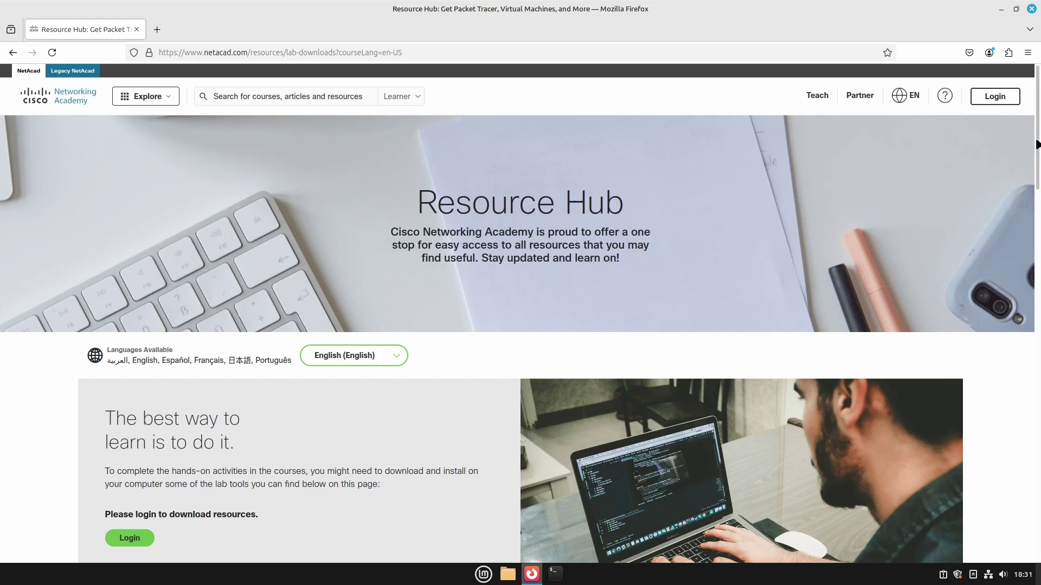
pyautogui.scroll(-3, 1039, 204)
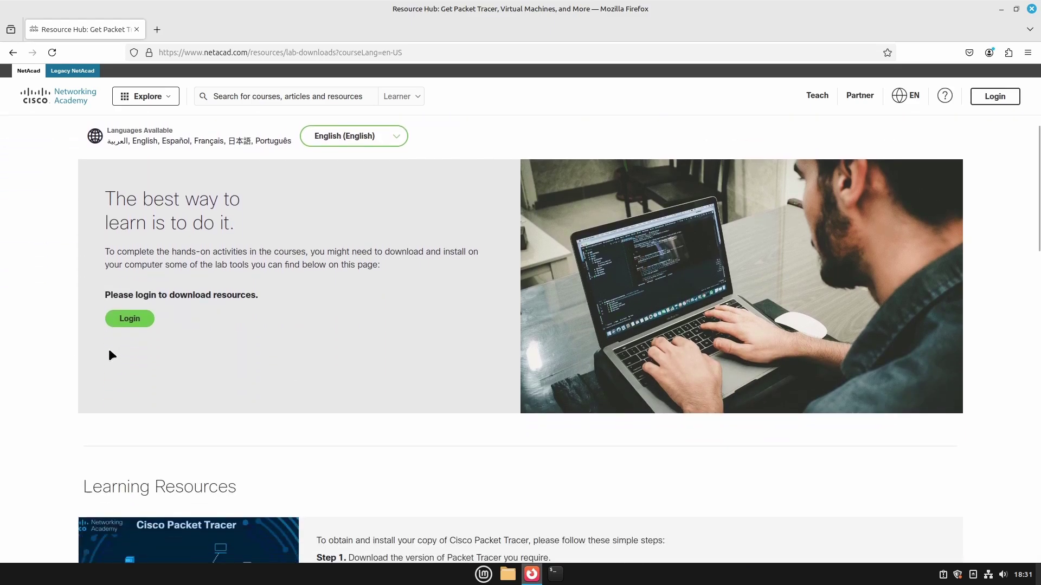
# Step: Sign in to Networking Academy and download the Packet Tracer 8.2.2 Ubuntu 64bit package
pyautogui.click(129, 319)
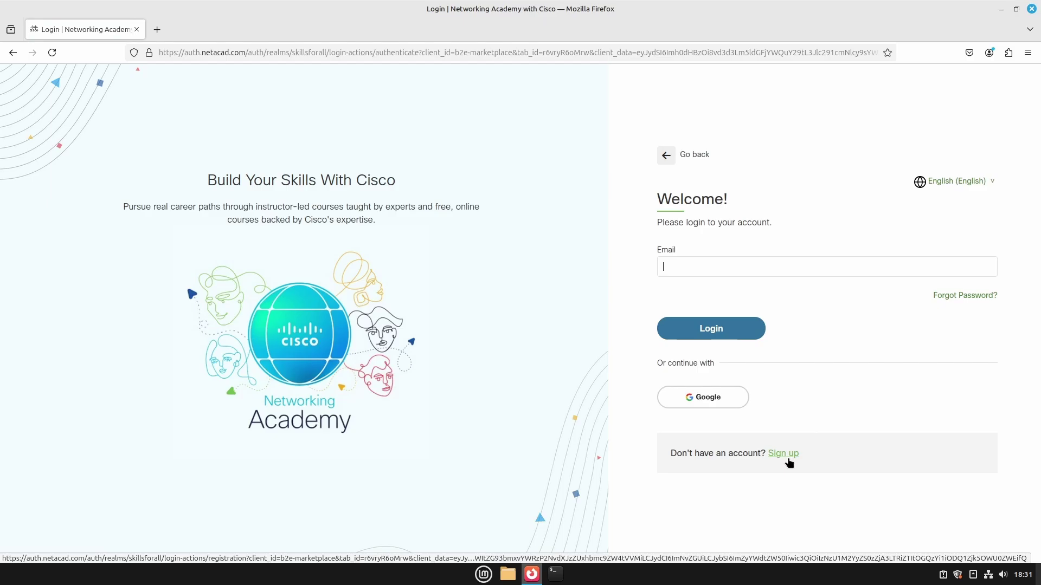
pyautogui.click(783, 453)
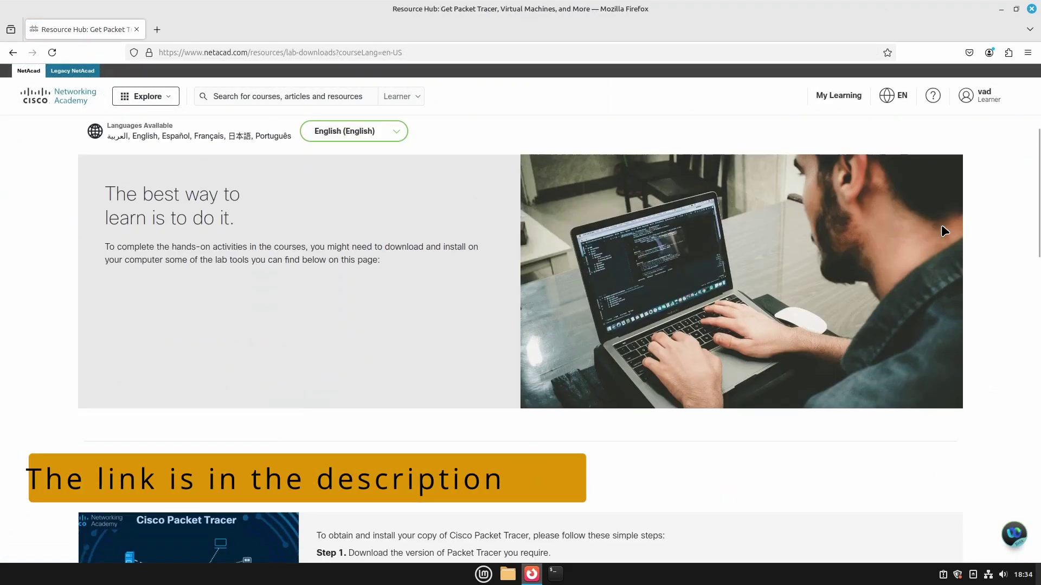
pyautogui.scroll(-3, 941, 226)
pyautogui.scroll(-2, 941, 222)
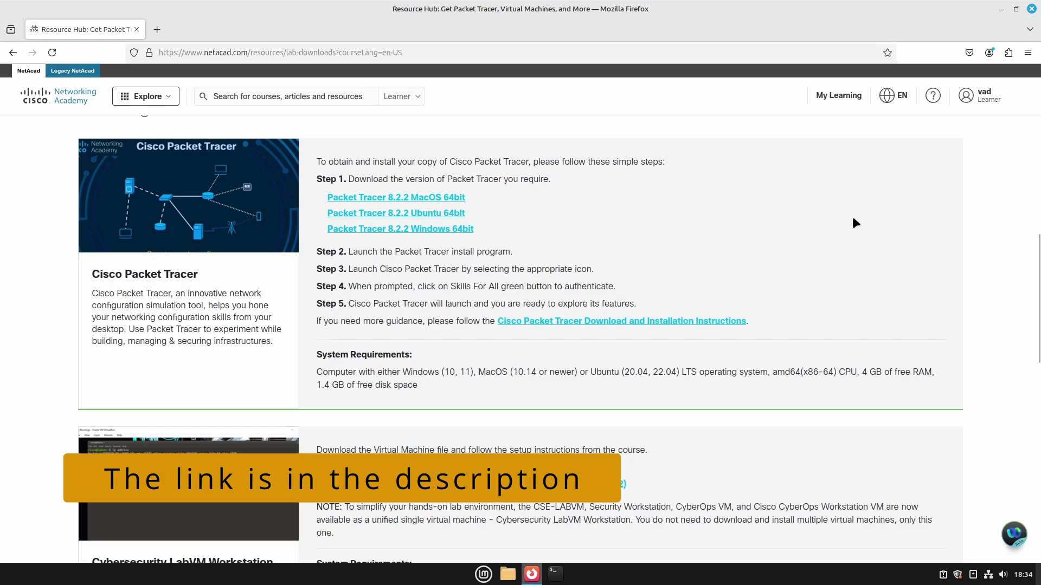
pyautogui.click(424, 217)
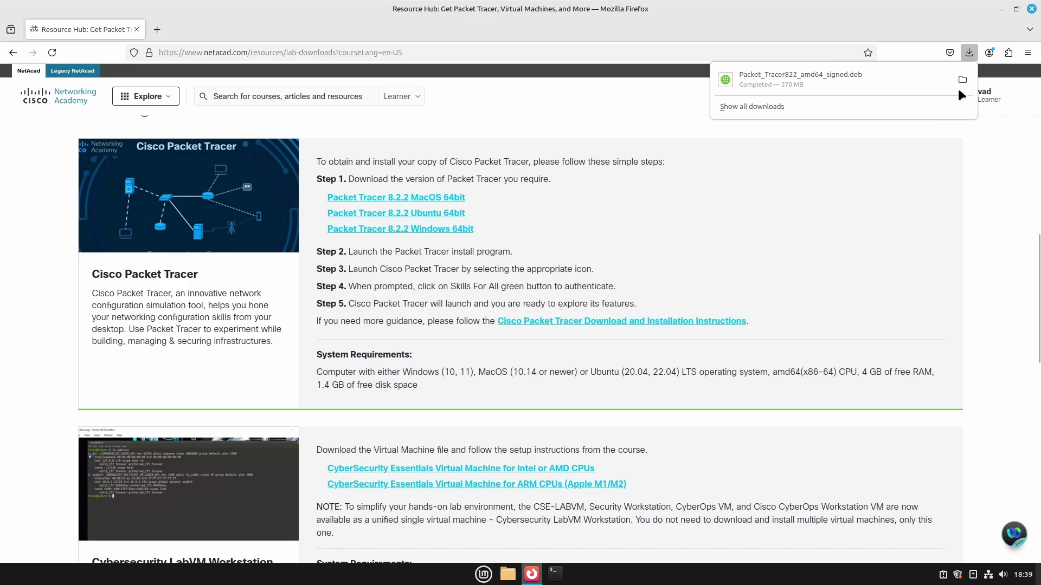
# Step: Open a terminal in the Downloads folder holding the downloaded package
pyautogui.click(962, 79)
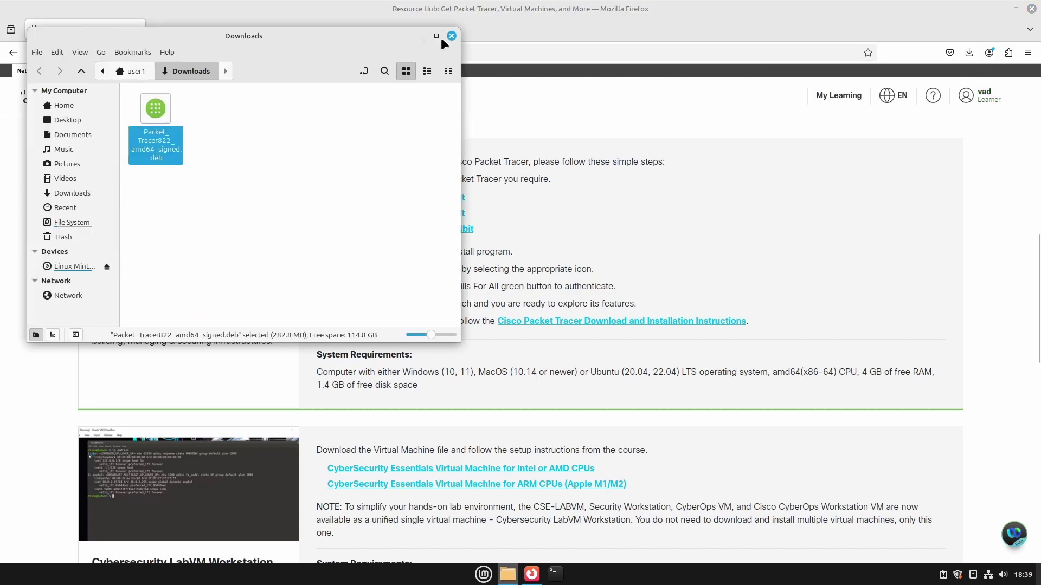
pyautogui.click(436, 36)
pyautogui.rightClick(472, 302)
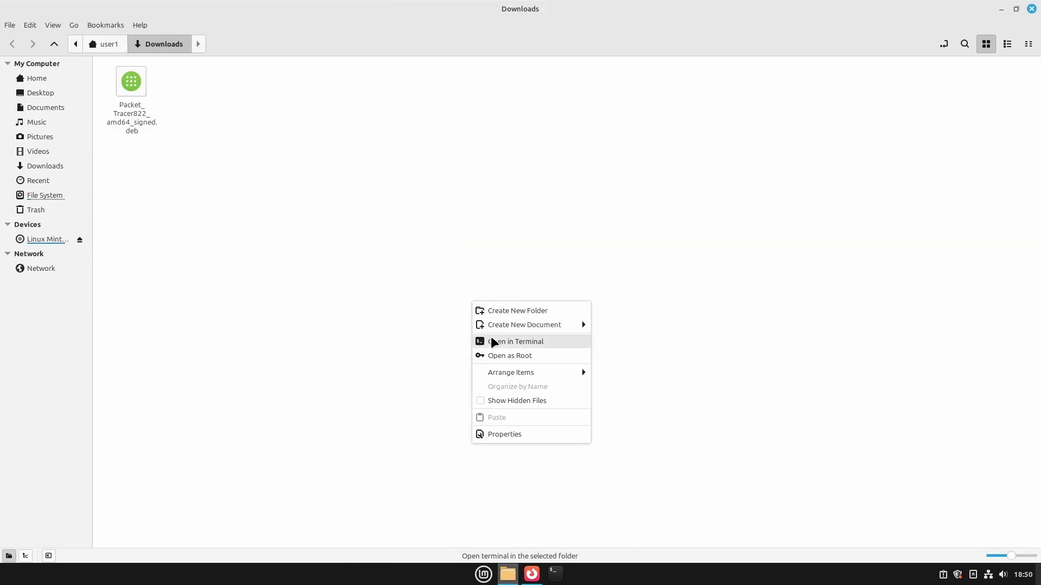
pyautogui.click(490, 342)
# Step: Refresh the package lists with sudo apt update, entering the administrator password
pyautogui.click(576, 36)
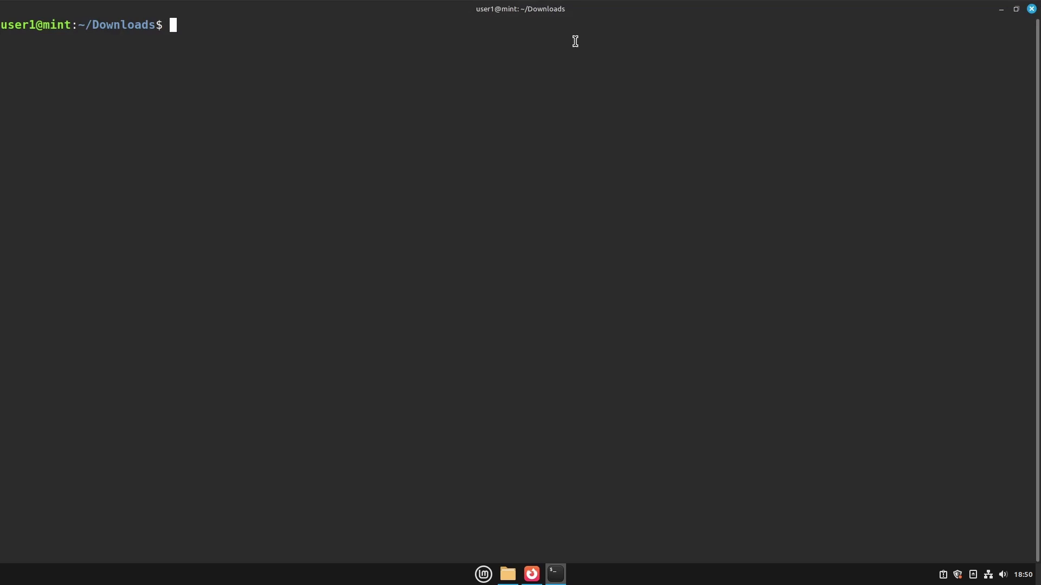
pyautogui.press('Return')
pyautogui.write('sudo apt u')
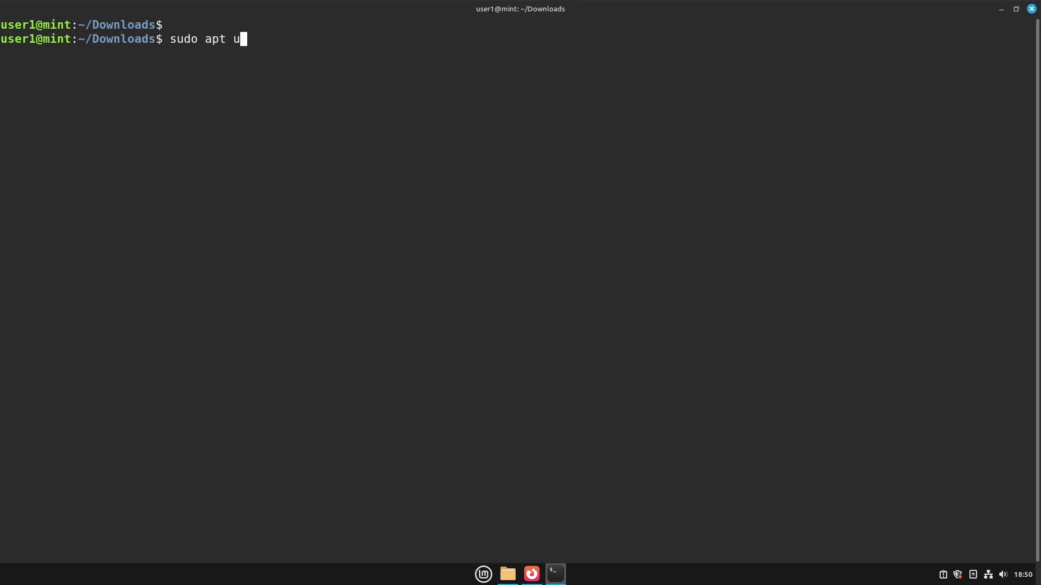
pyautogui.write('pdate')
pyautogui.press('Return')
pyautogui.write('******')
pyautogui.press('Return')
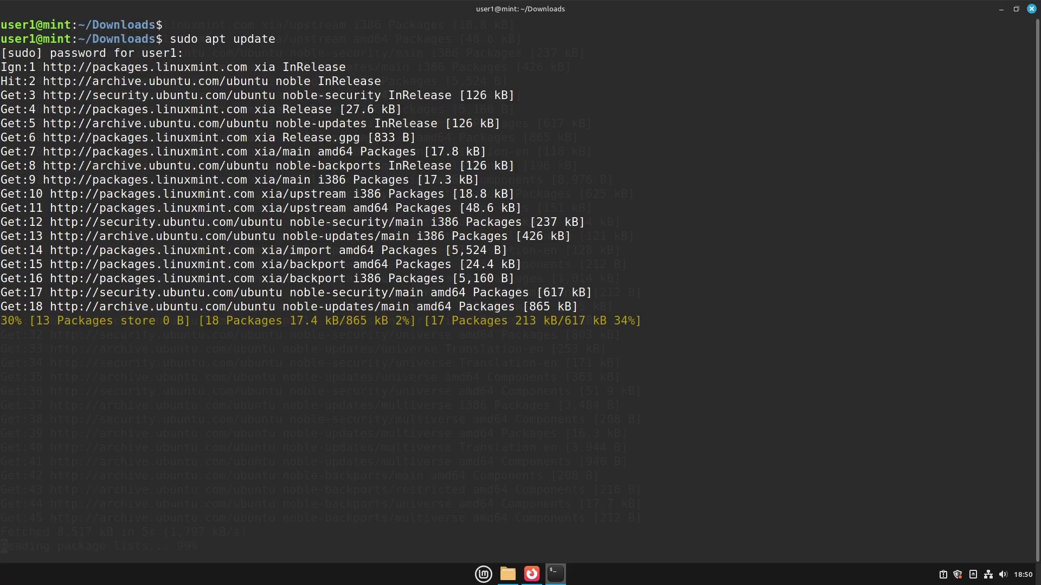
pyautogui.write('cl')
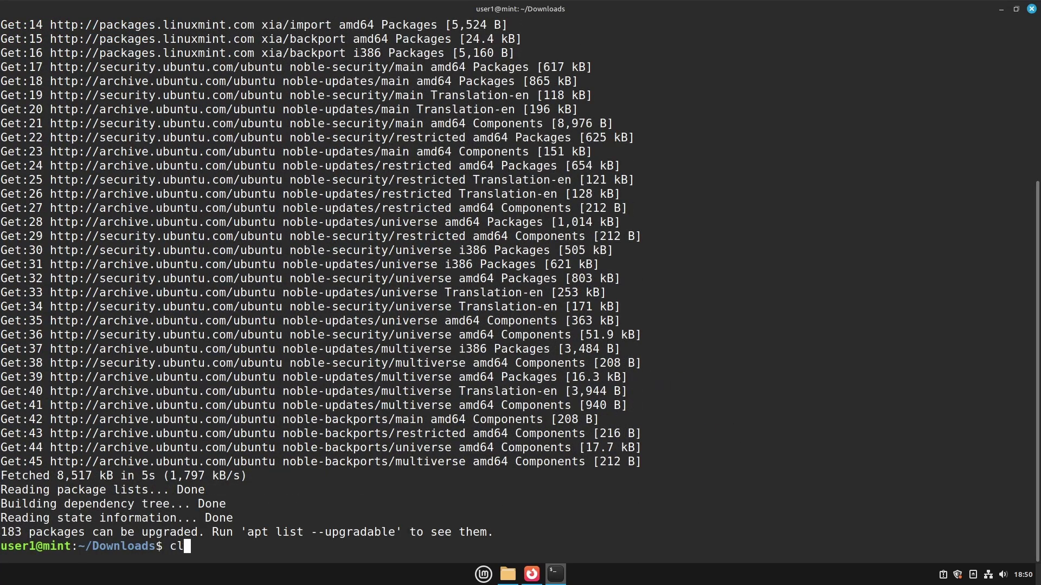
pyautogui.write('ear')
# Step: Clear the screen and install gdebi with its dependencies, answering Y
pyautogui.press('Return')
pyautogui.press('Return')
pyautogui.write('sudo apt ')
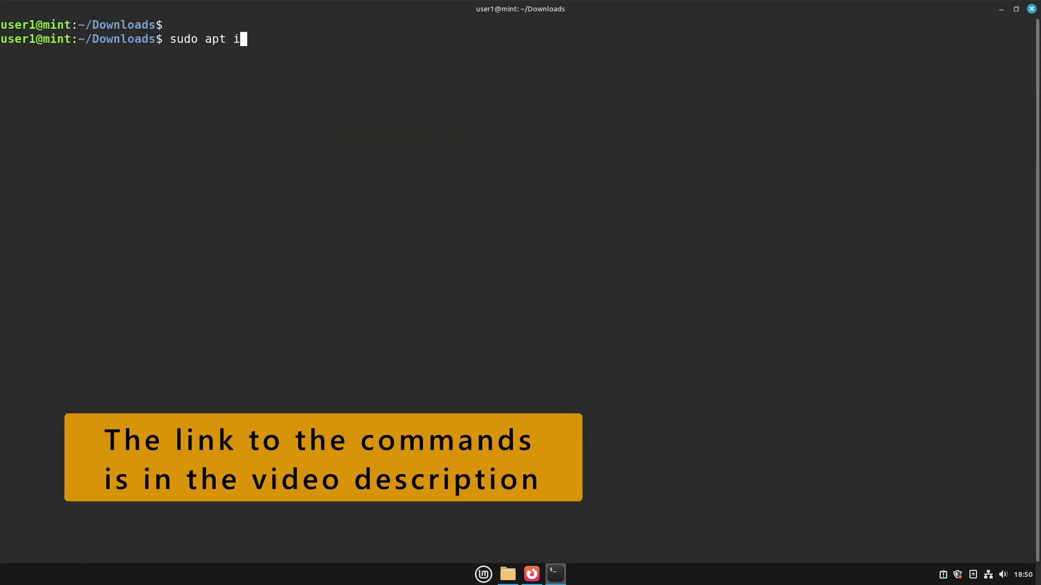
pyautogui.write('install gdebi')
pyautogui.press('Return')
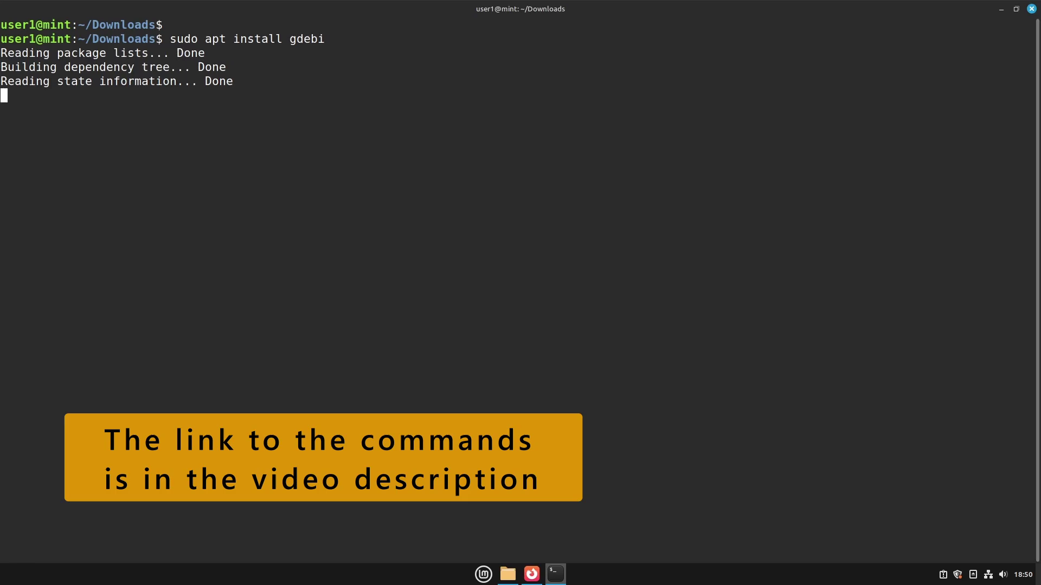
pyautogui.write('Y')
pyautogui.press('Return')
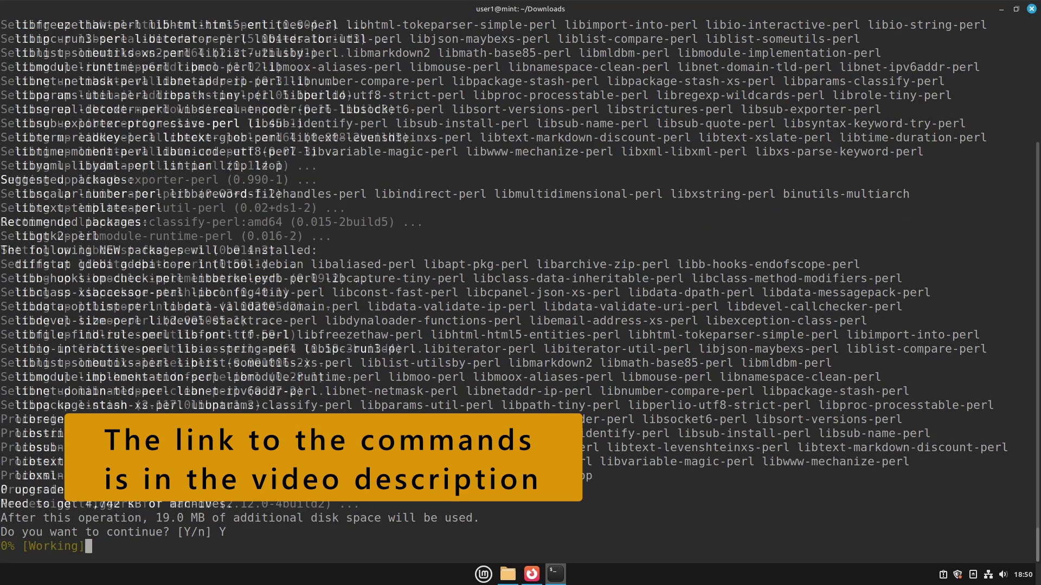
# Step: List Downloads and try sudo gdebi Packet_Tracer822_amd64_signed.deb, exposing missing libgl1-mesa-glx
pyautogui.hotkey('ctrl', 'l')
pyautogui.press('Return')
pyautogui.write('ls')
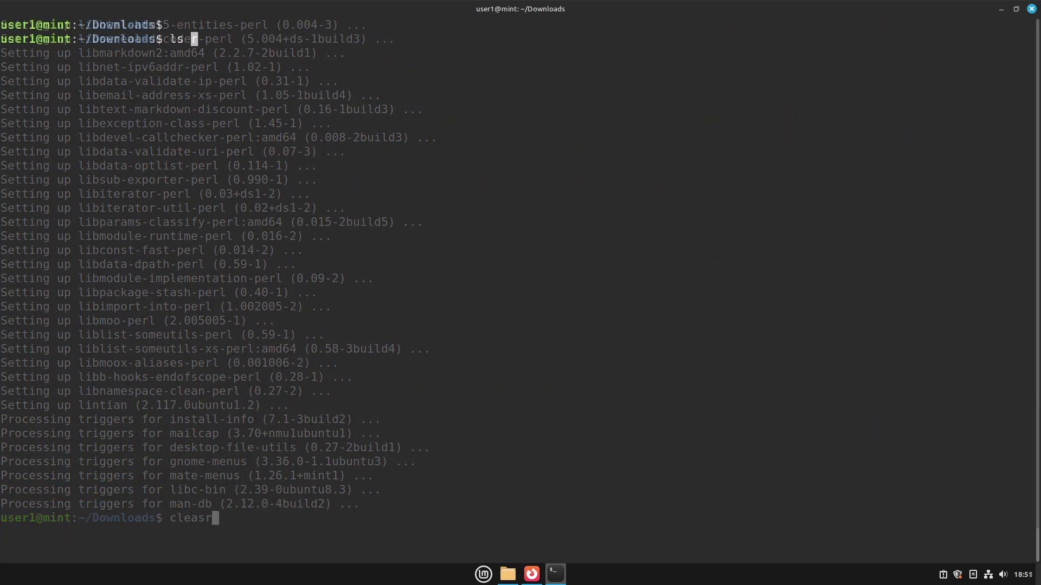
pyautogui.write(' -l')
pyautogui.press('Return')
pyautogui.press('Return')
pyautogui.write('s')
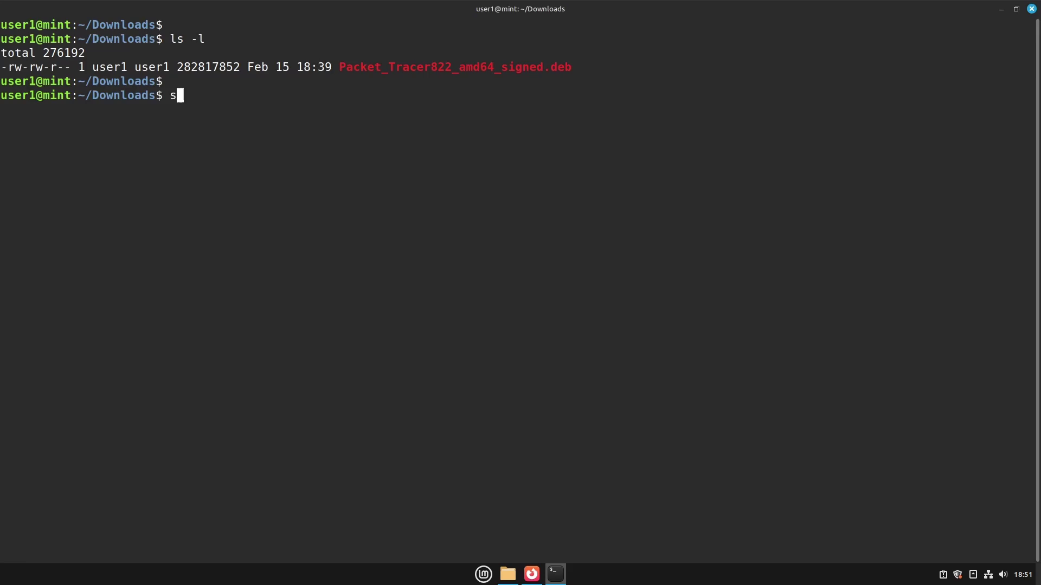
pyautogui.write('udo gdebi')
pyautogui.write(' P')
pyautogui.press('Tab')
pyautogui.press('Return')
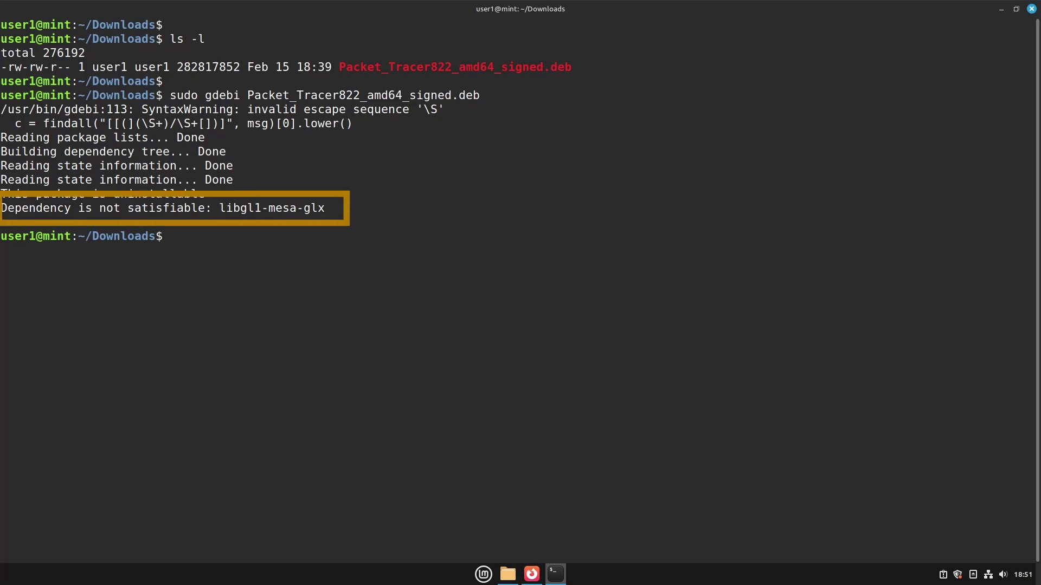
# Step: Copy the install guide's wget command for libgl1-mesa-glx in Firefox
pyautogui.click(531, 574)
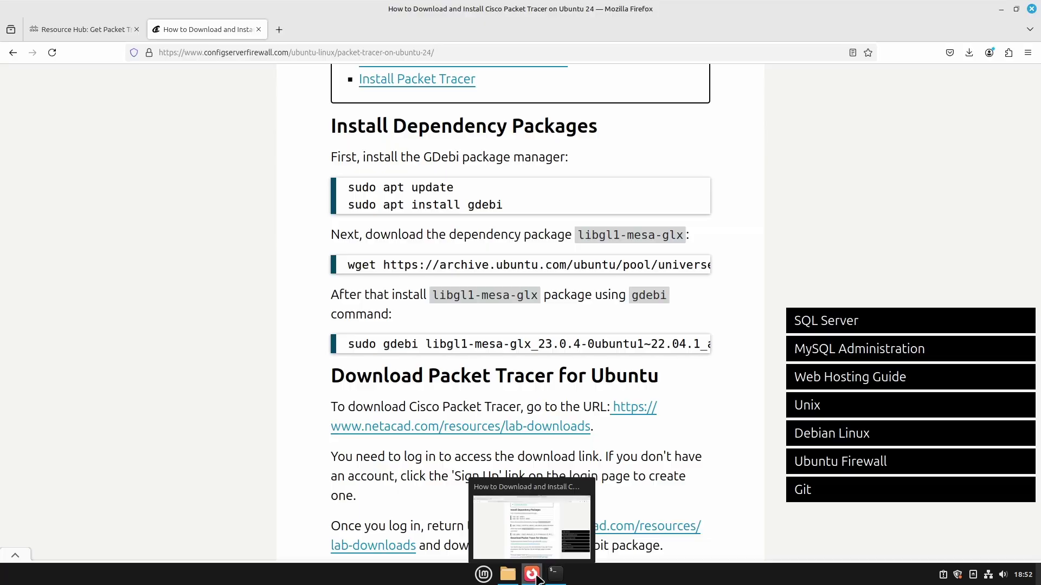
pyautogui.tripleClick(349, 264)
pyautogui.rightClick(360, 266)
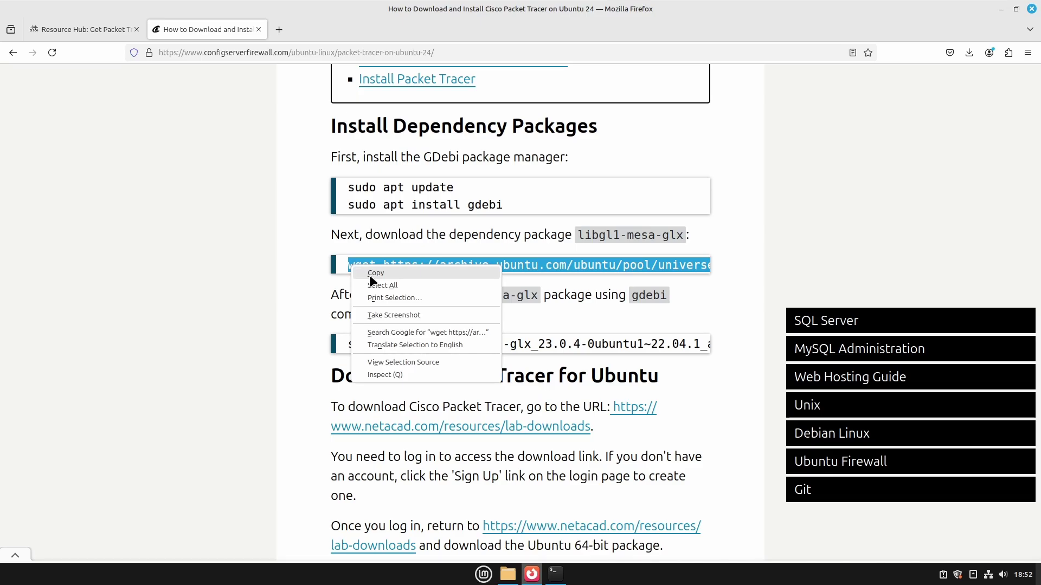
pyautogui.click(375, 274)
# Step: Paste and run the wget command to download libgl1-mesa-glx into Downloads
pyautogui.click(555, 574)
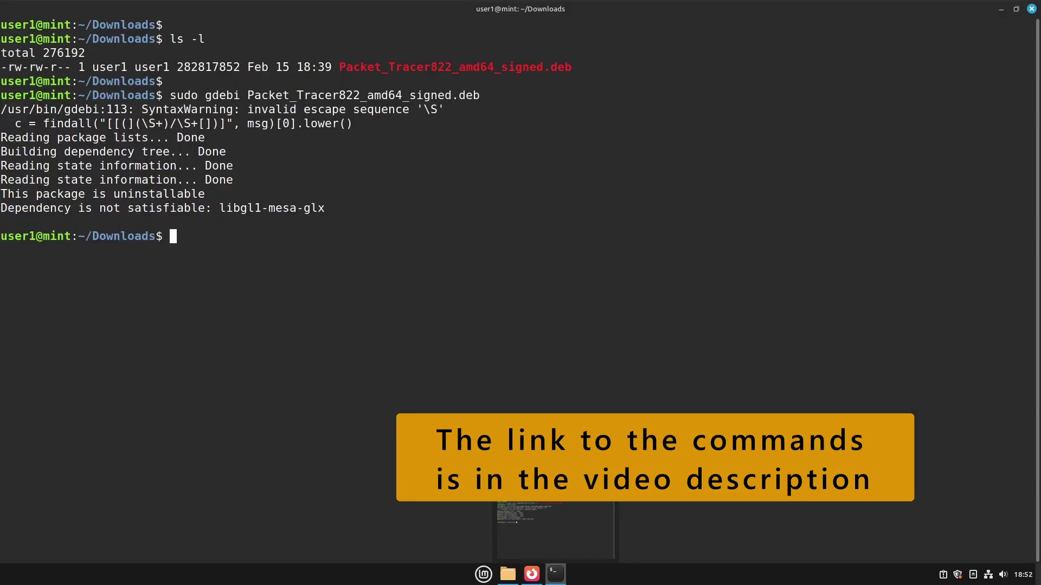
pyautogui.rightClick(219, 254)
pyautogui.click(248, 319)
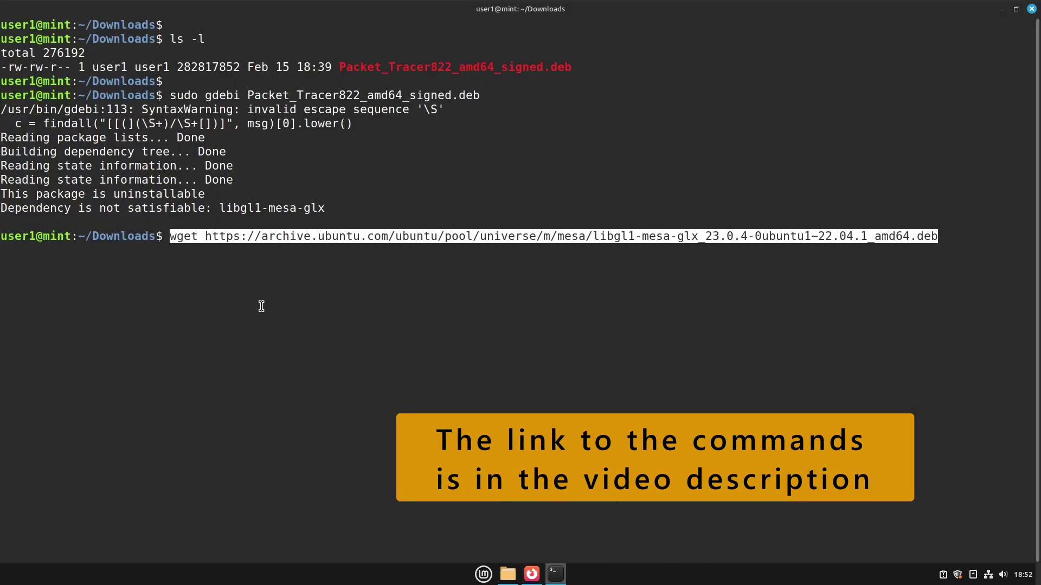
pyautogui.press('Return')
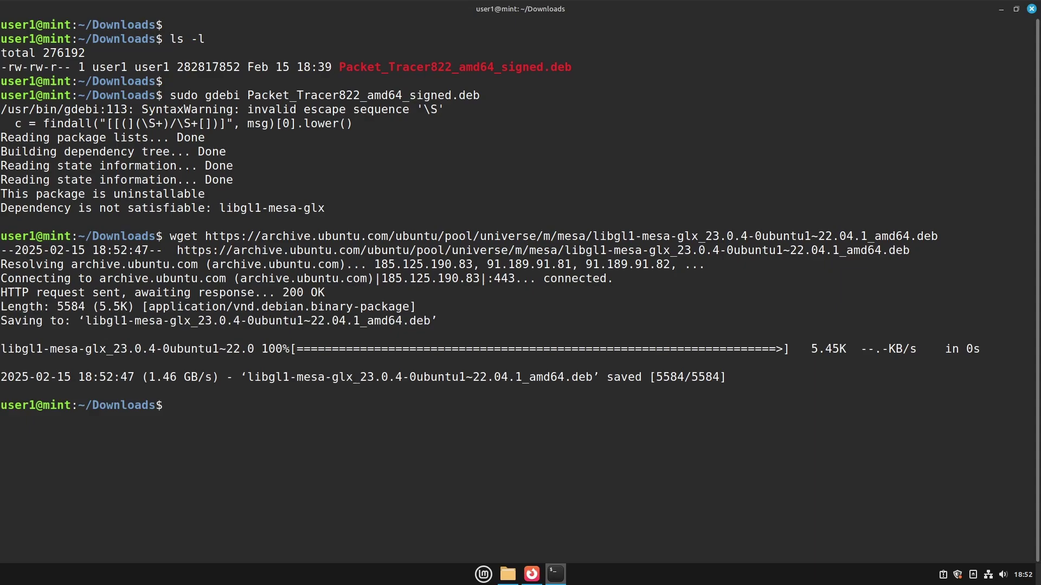
pyautogui.write('ls -l')
# Step: List Downloads and install the libgl1-mesa-glx .deb with sudo gdebi, answering y
pyautogui.press('Return')
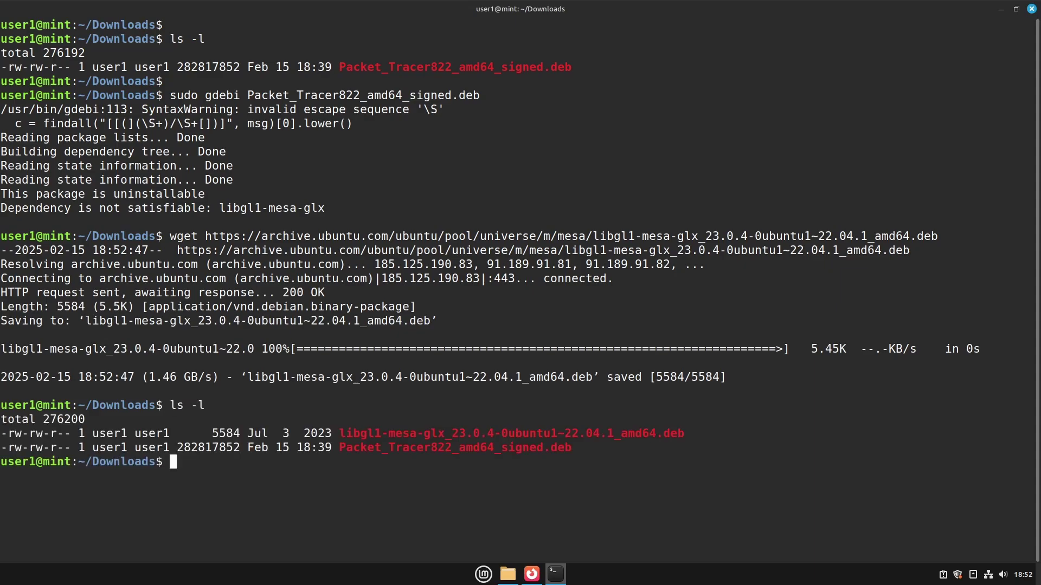
pyautogui.press('Return')
pyautogui.write('sudo ')
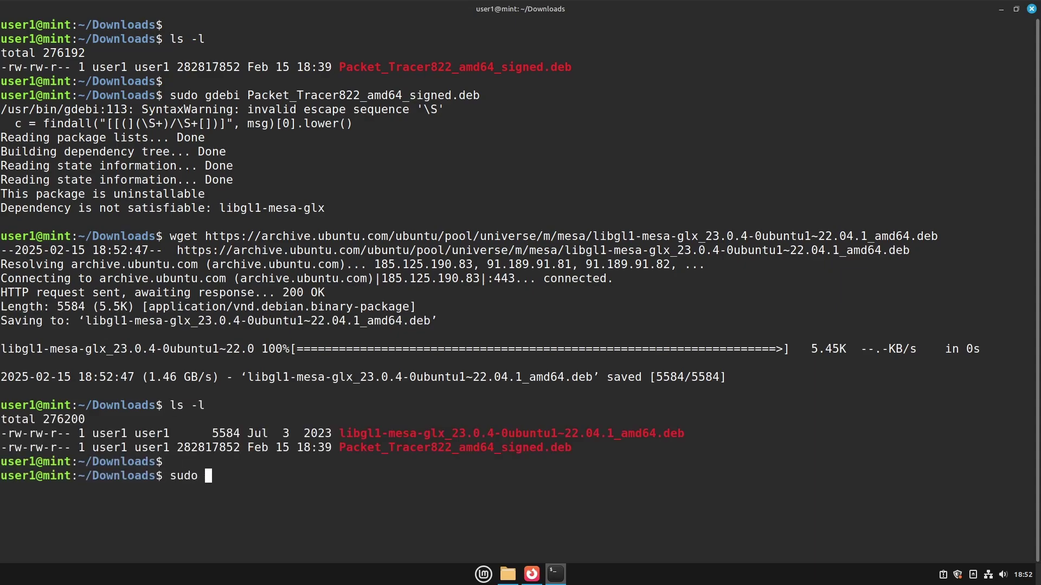
pyautogui.write('gdebi ')
pyautogui.write('l')
pyautogui.press('Tab')
pyautogui.press('Return')
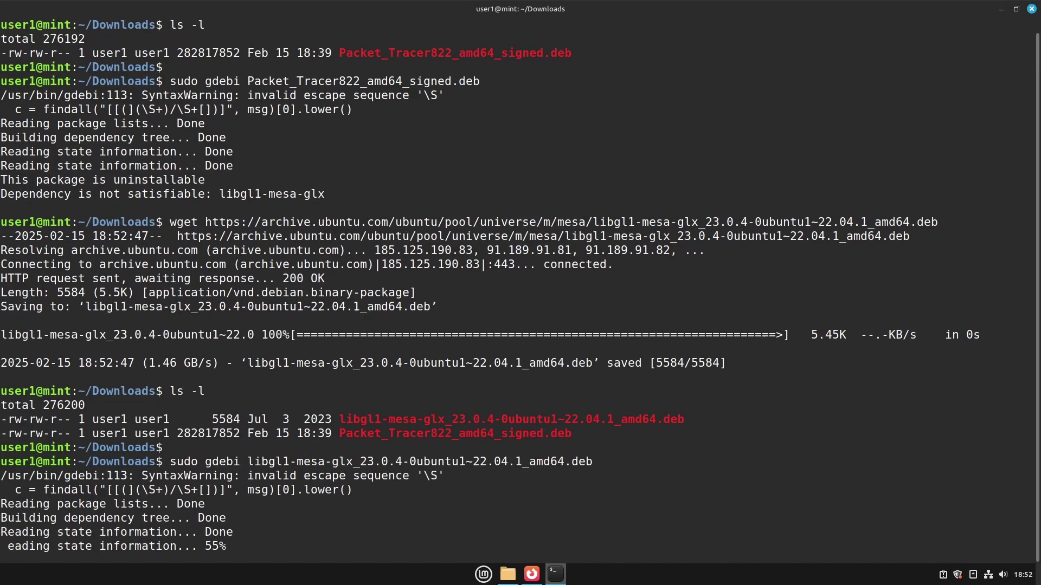
pyautogui.write('y')
pyautogui.press('Return')
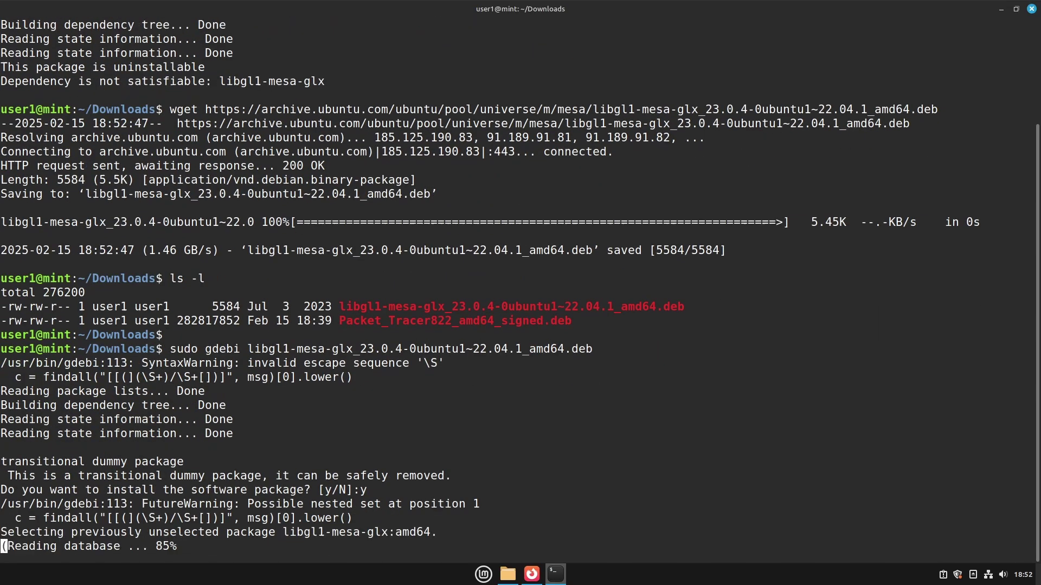
pyautogui.press('Return')
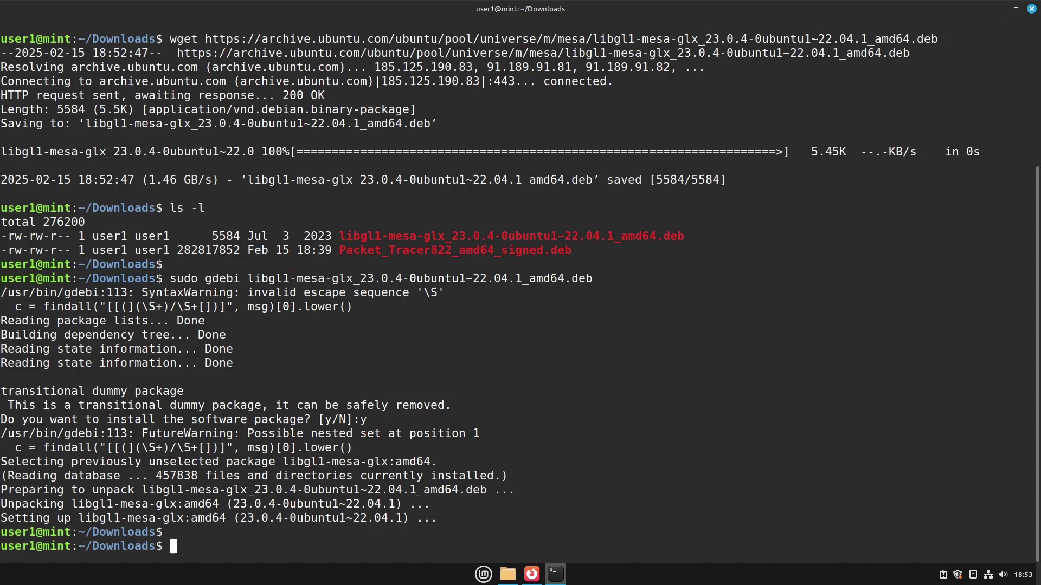
# Step: Rerun sudo gdebi Packet_Tracer822_amd64_signed.deb, confirm dependencies, and accept the EULA
pyautogui.press('Up')
pyautogui.press('Up')
pyautogui.press('Up')
pyautogui.press('Up')
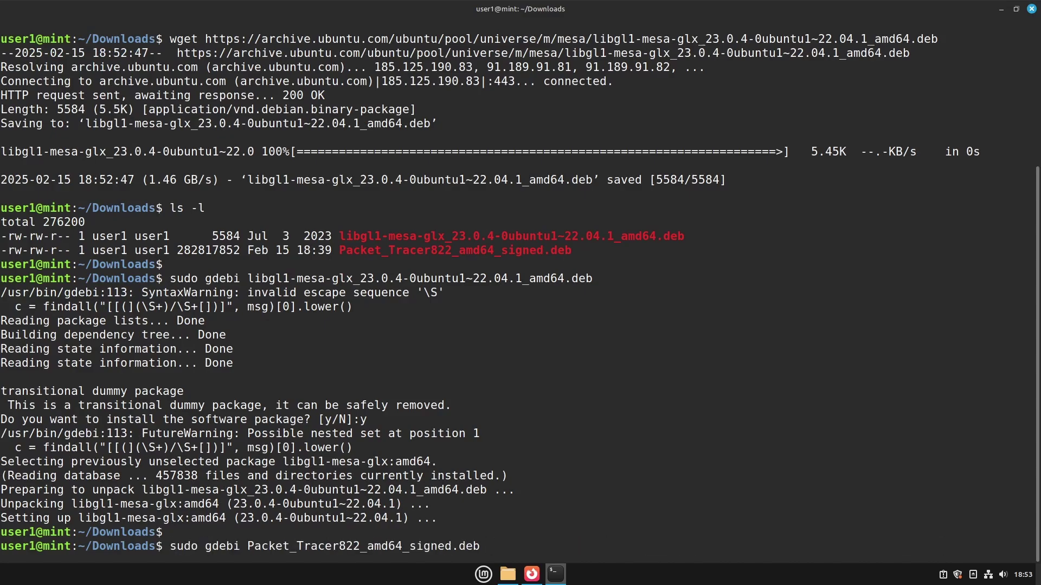
pyautogui.press('Return')
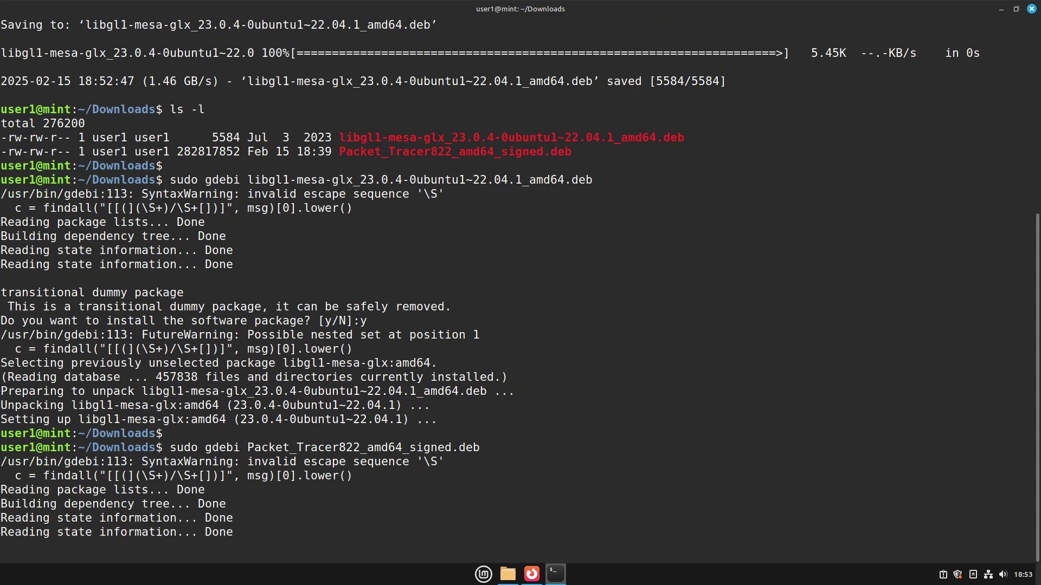
pyautogui.write('y')
pyautogui.press('Return')
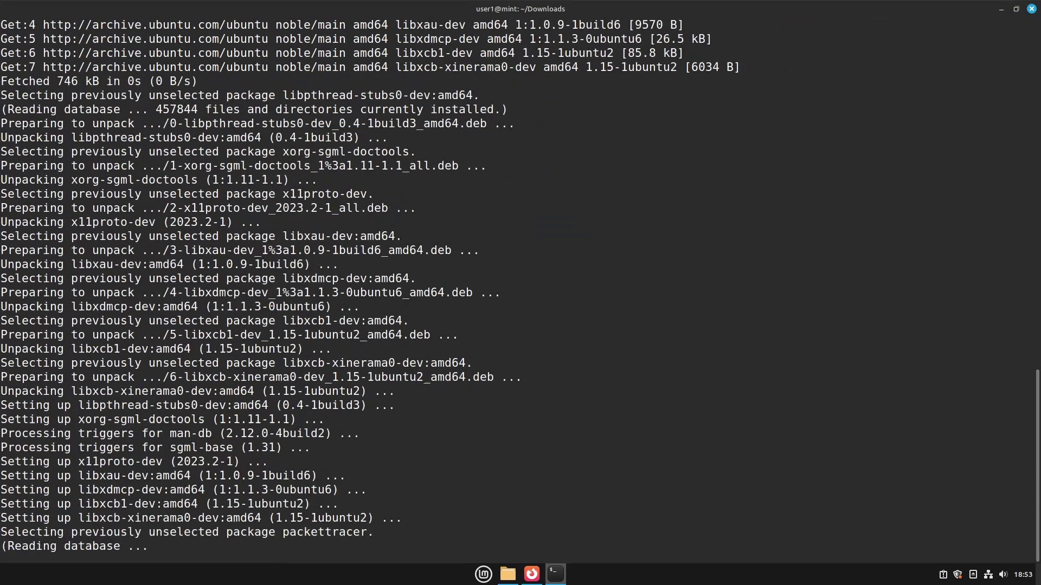
pyautogui.press('Return')
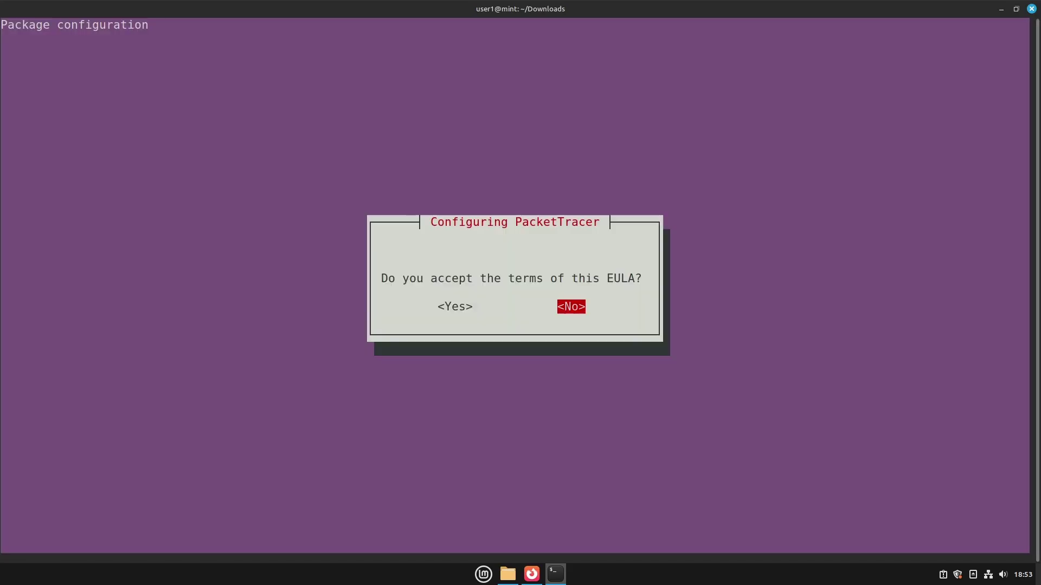
pyautogui.press('Left')
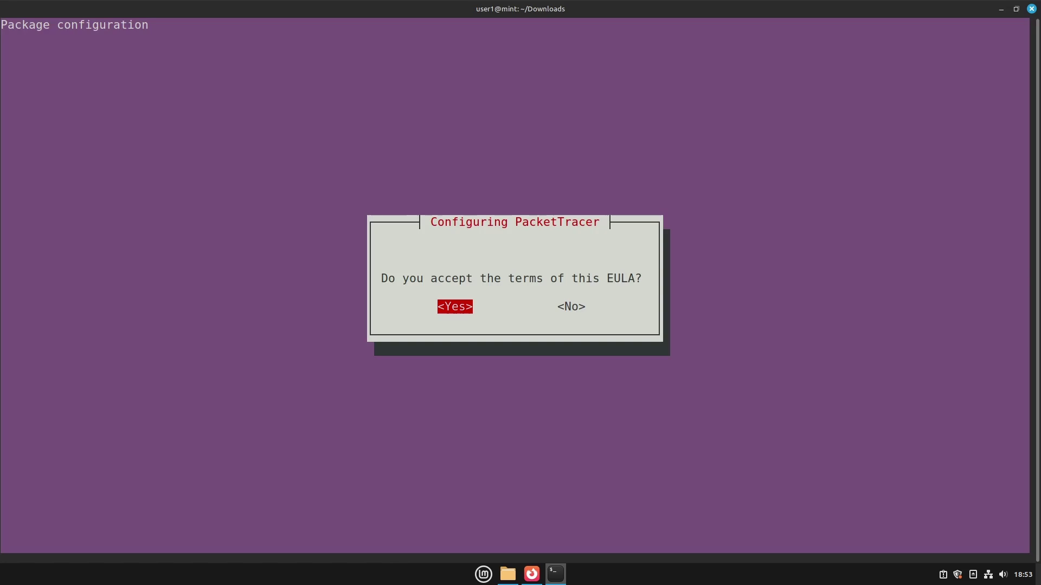
pyautogui.press('Return')
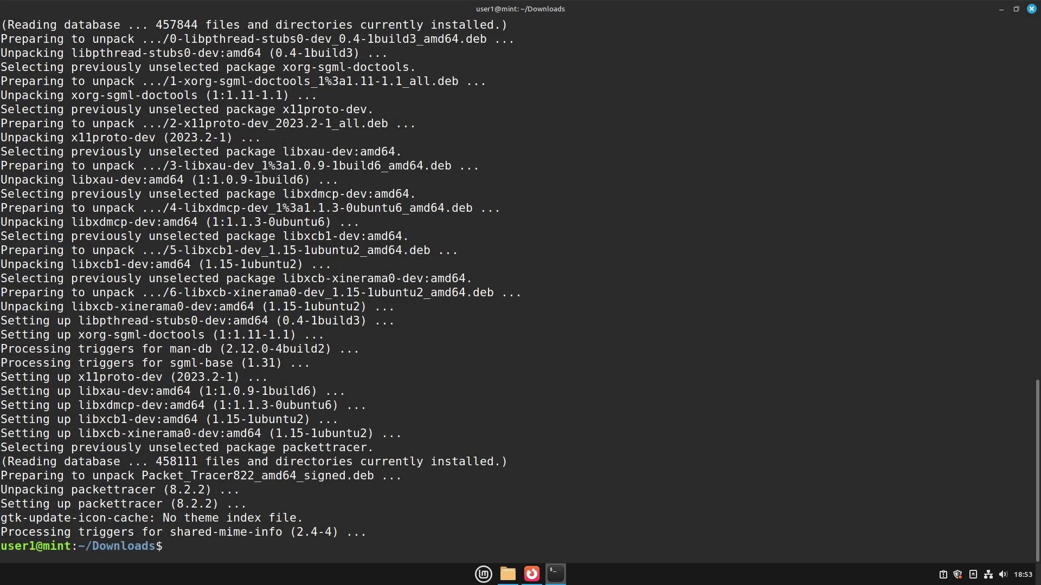
# Step: Launch Packet Tracer 8.2.2 from the Mint Menu and answer the multi-user prompt
pyautogui.click(483, 574)
pyautogui.moveTo(413, 415)
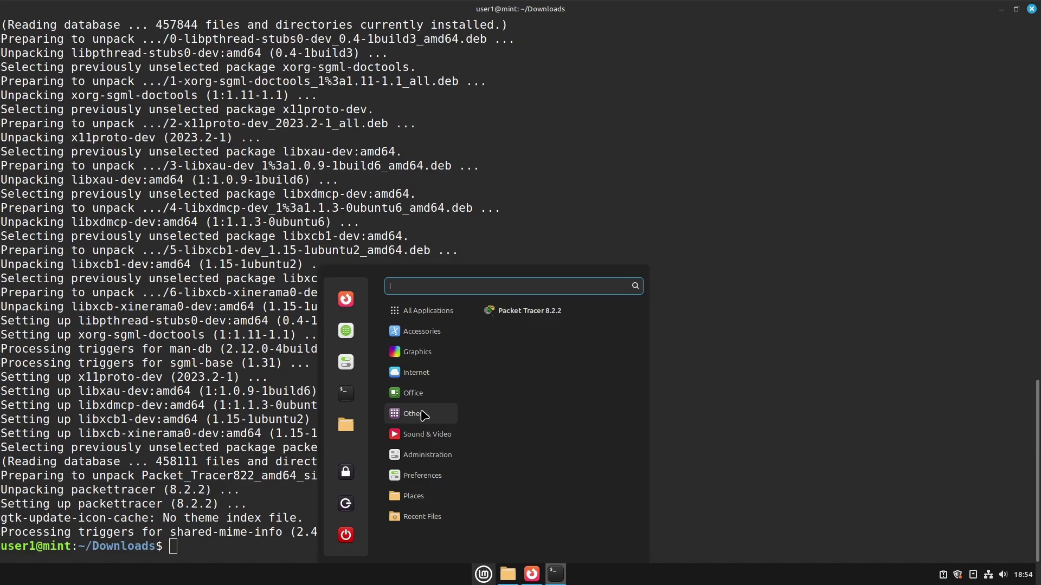
pyautogui.click(523, 312)
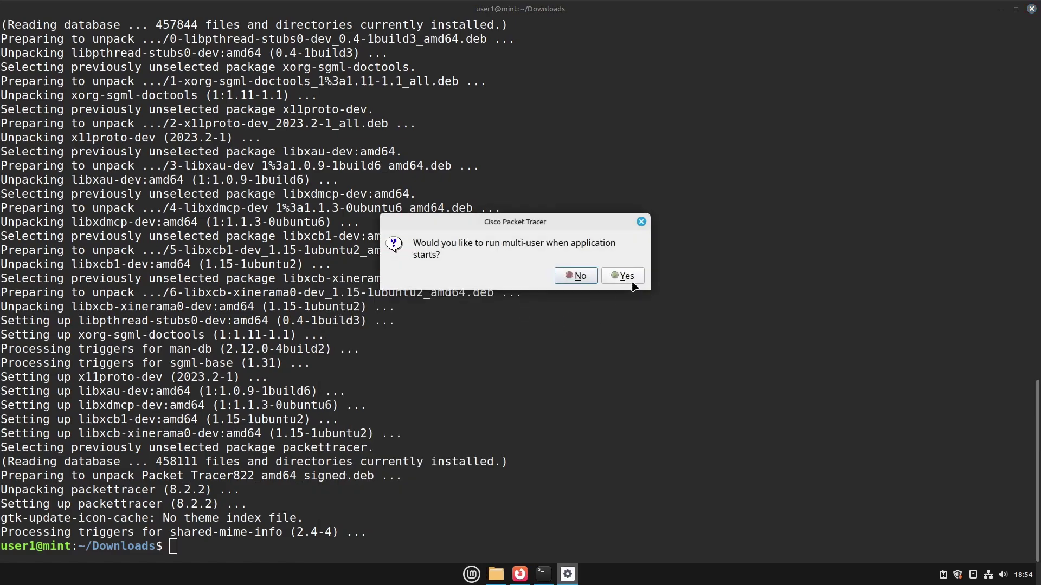
pyautogui.click(625, 277)
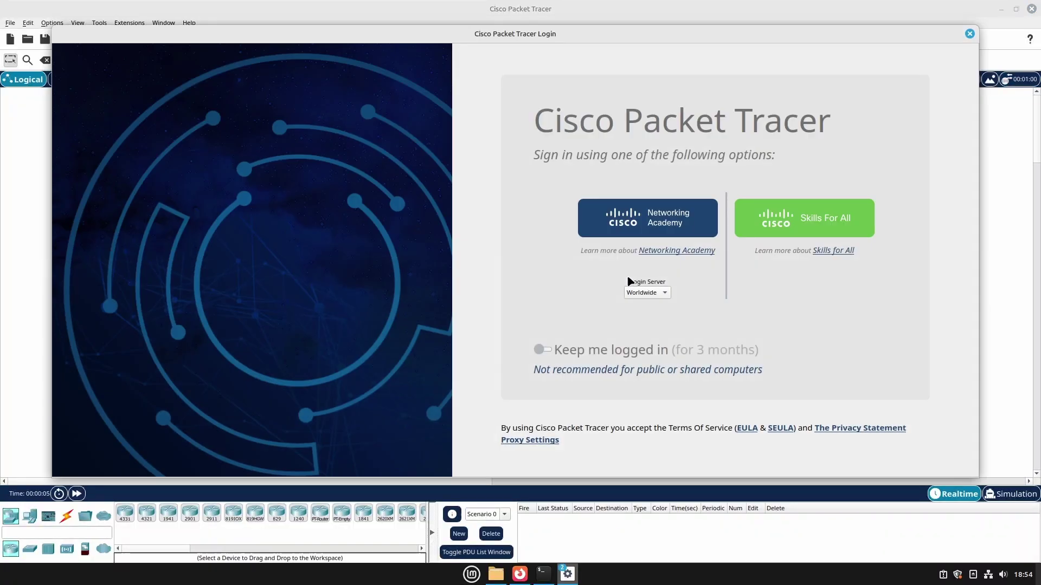
# Step: Sign in via Skills For All and drag PC0 and PC1 from End Devices onto the workspace
pyautogui.click(810, 234)
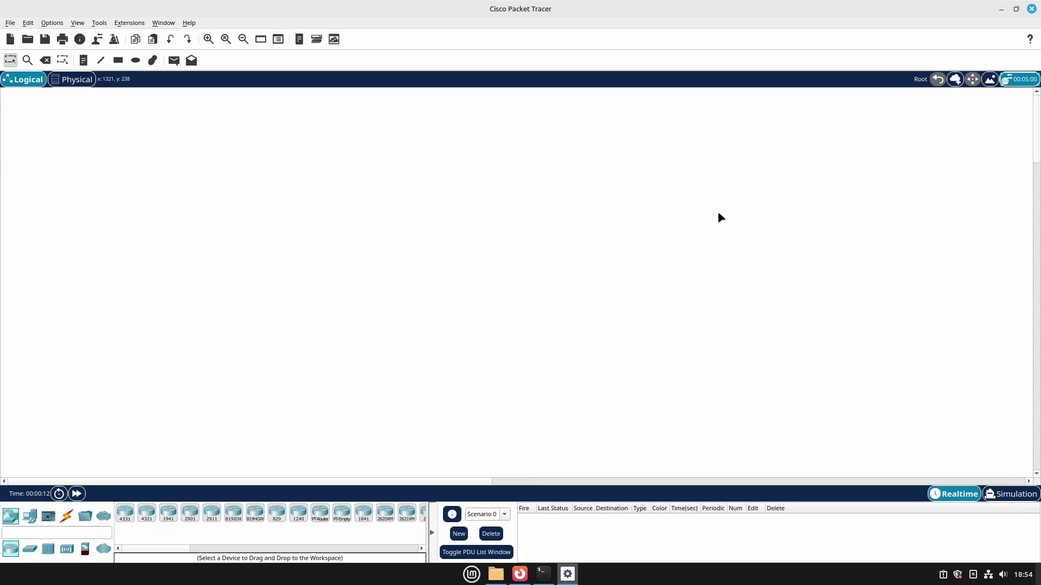
pyautogui.click(29, 516)
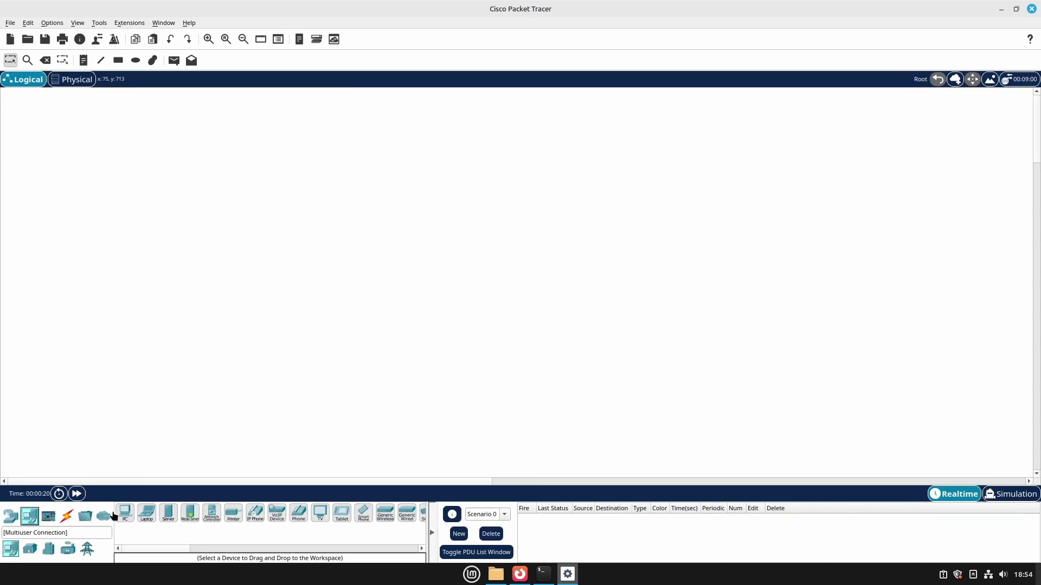
pyautogui.moveTo(124, 512); pyautogui.dragTo(148, 275)
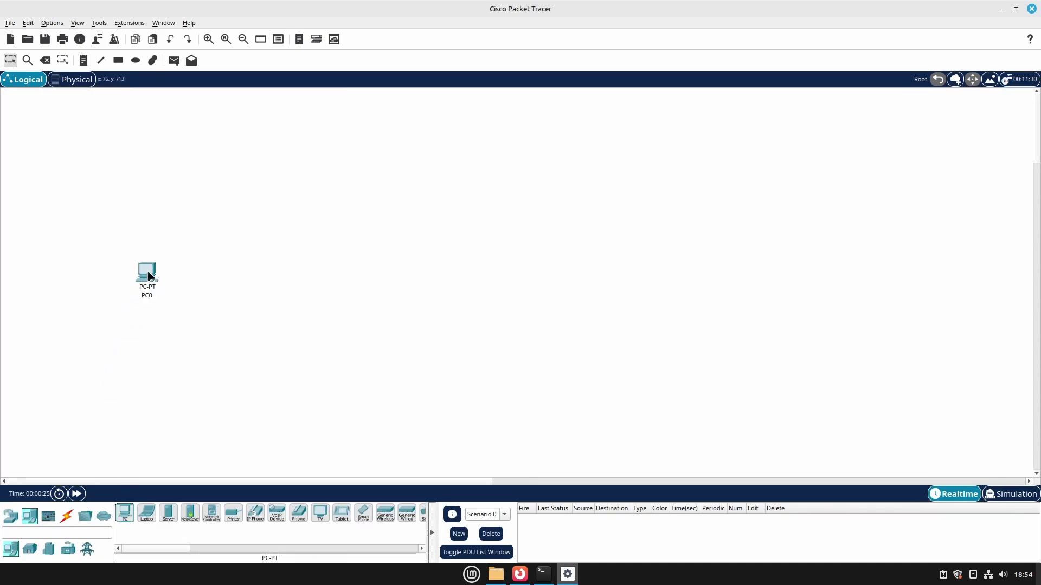
pyautogui.moveTo(132, 514); pyautogui.dragTo(314, 257)
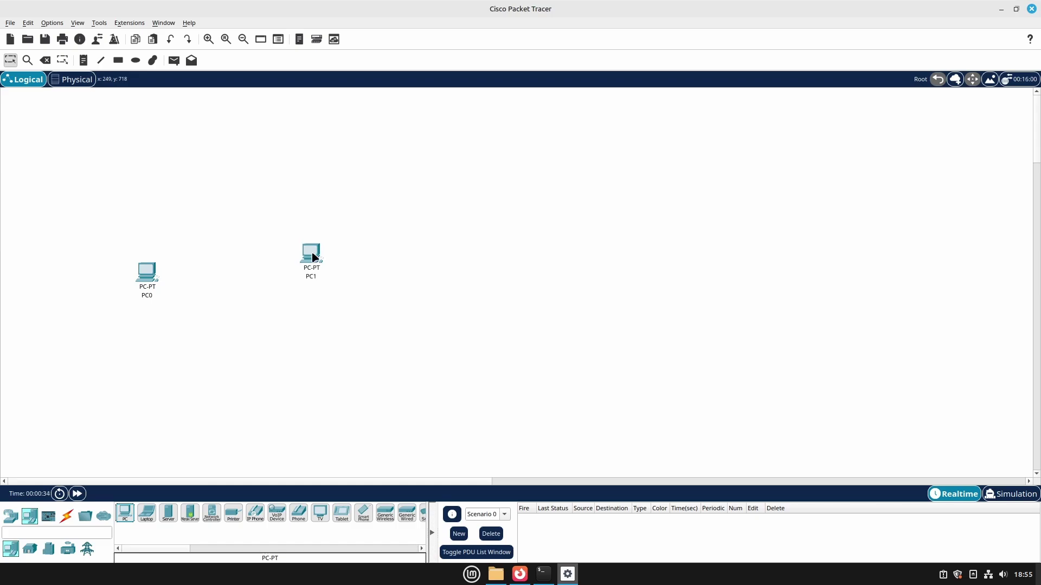
pyautogui.click(10, 516)
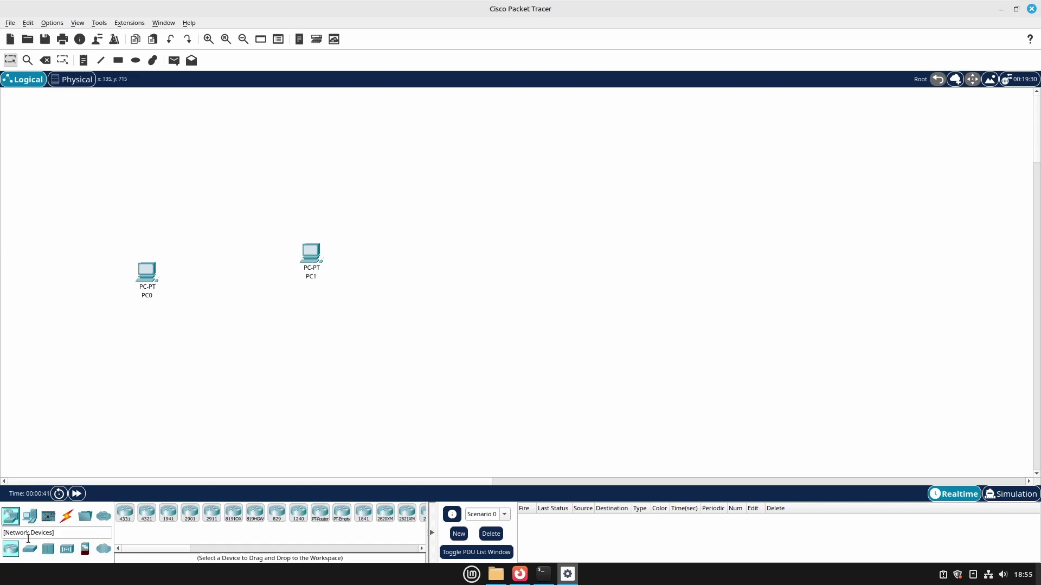